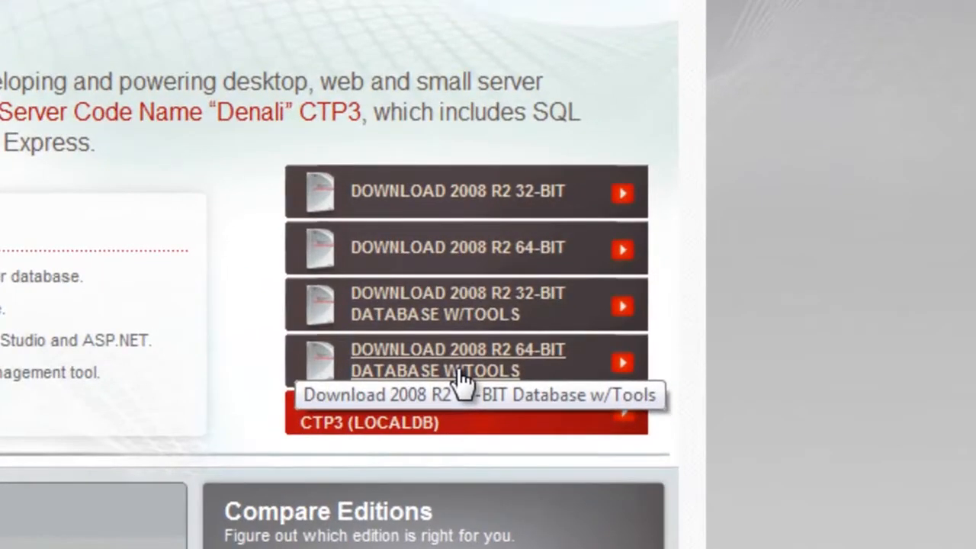
Download the English 64-bit SQL Server 2008 R2 Express database with tools and keep the SQLEXPRWT_x64_ENU.exe file.
click(464, 375)
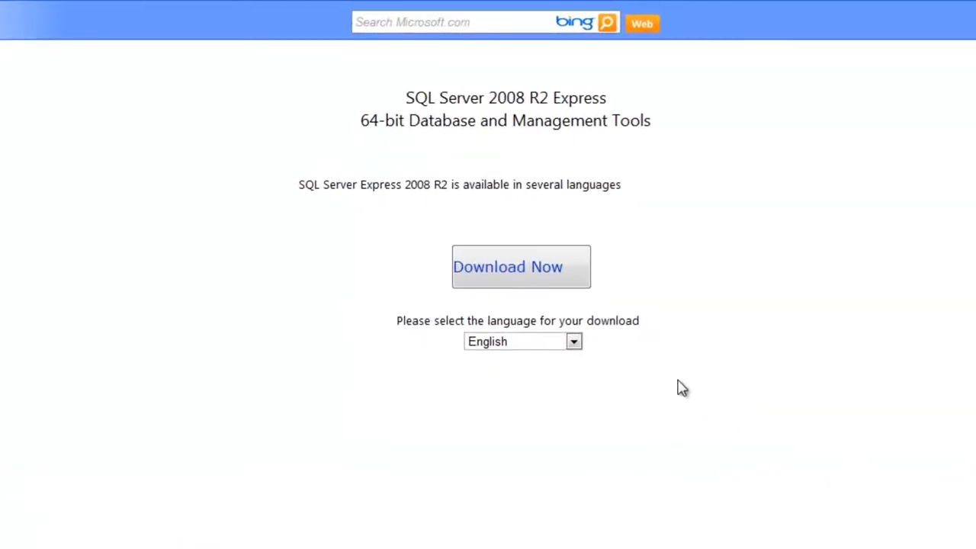
click(523, 271)
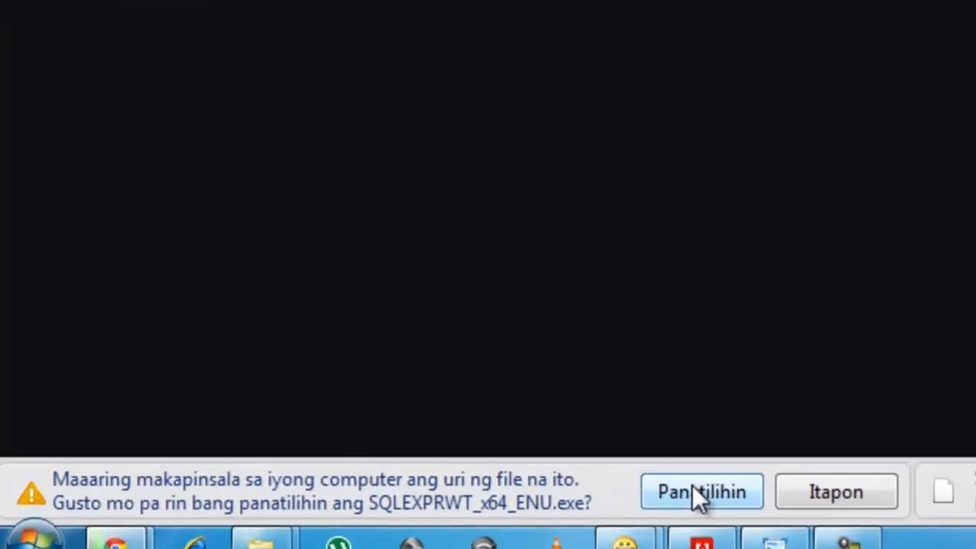
click(694, 490)
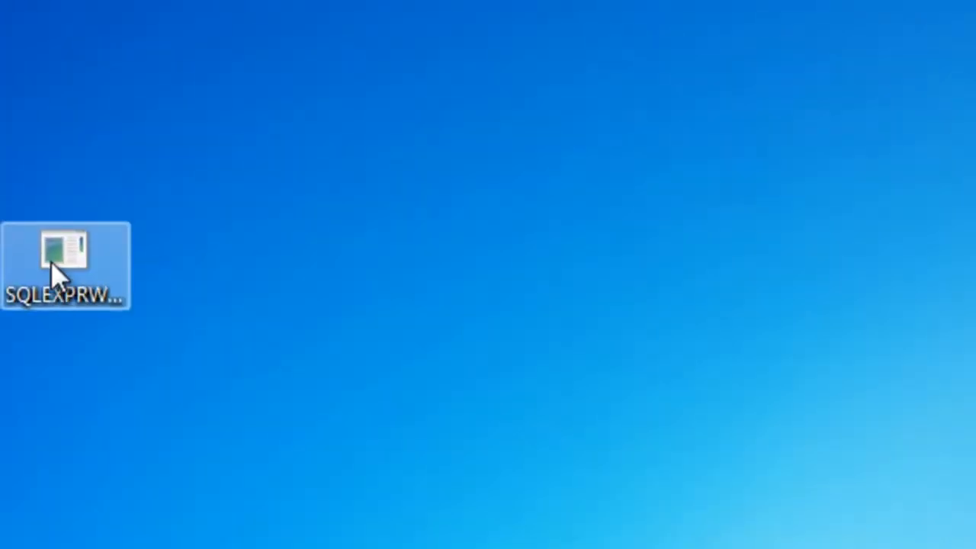
Run the downloaded SQL Server Express installer from the desktop and maximize the SQL Server Installation Center window.
double_click(53, 266)
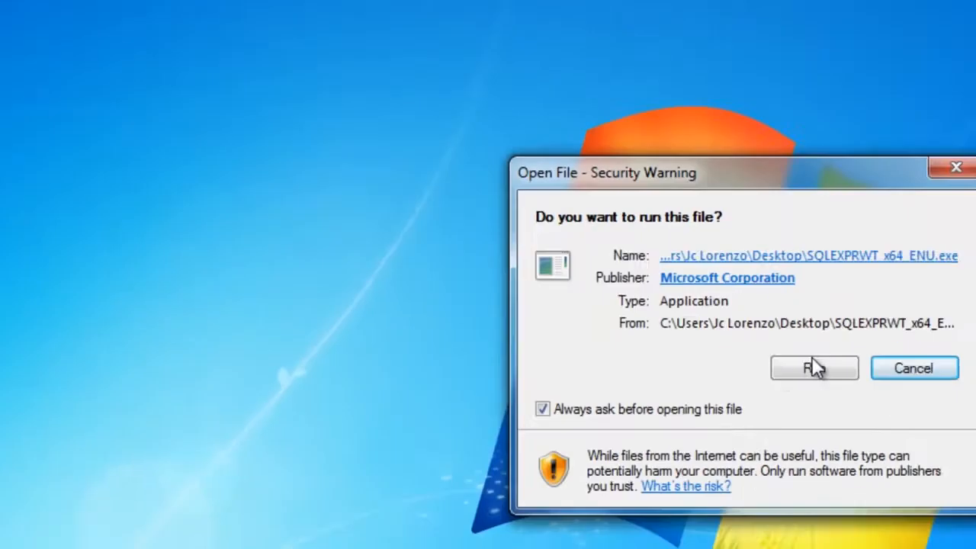
click(813, 367)
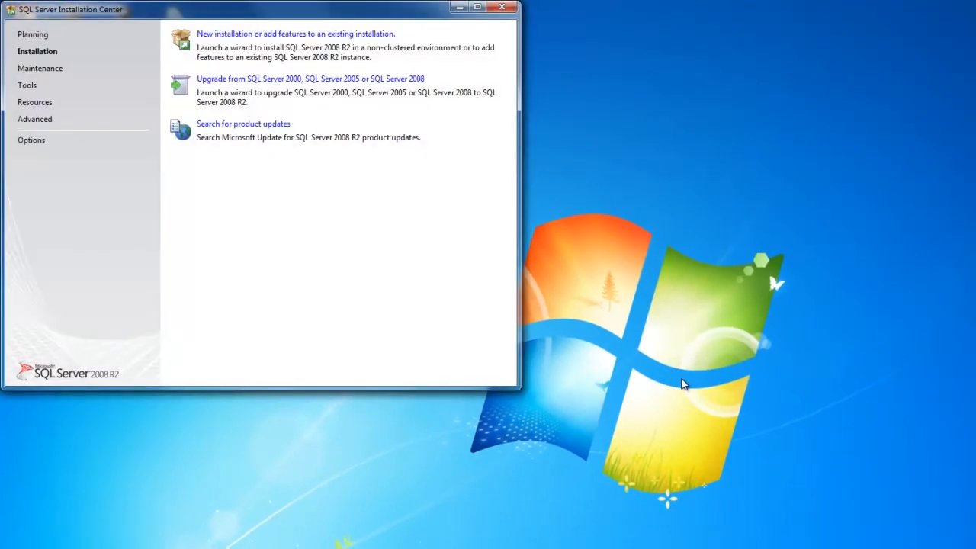
key(super+Up)
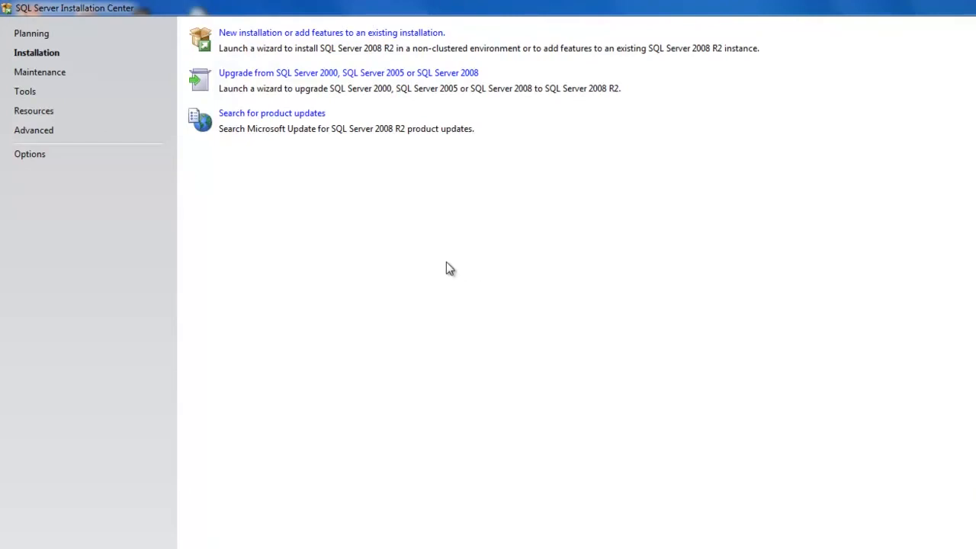
Examine the Planning, Installation, Maintenance, Tools, Resources, Advanced and Options sections of the Installation Center.
click(32, 35)
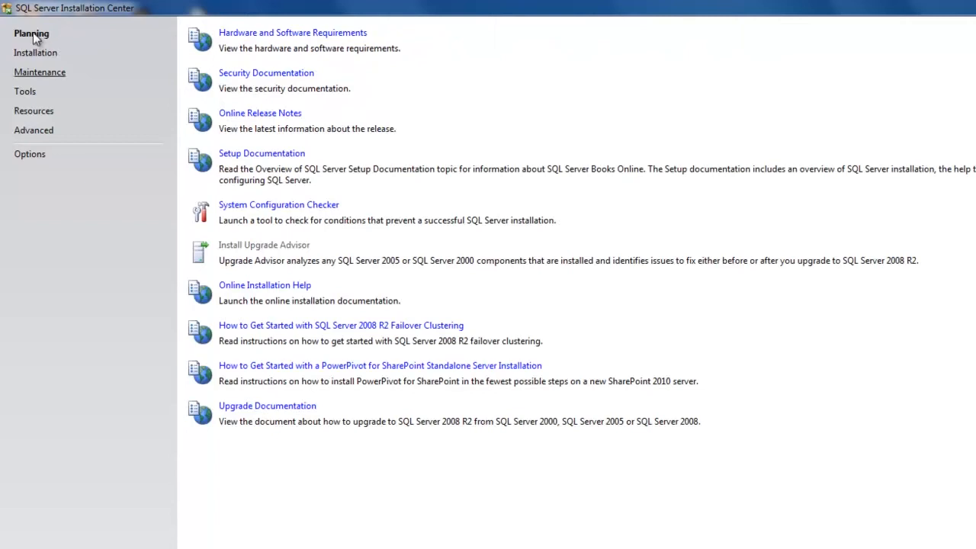
click(36, 53)
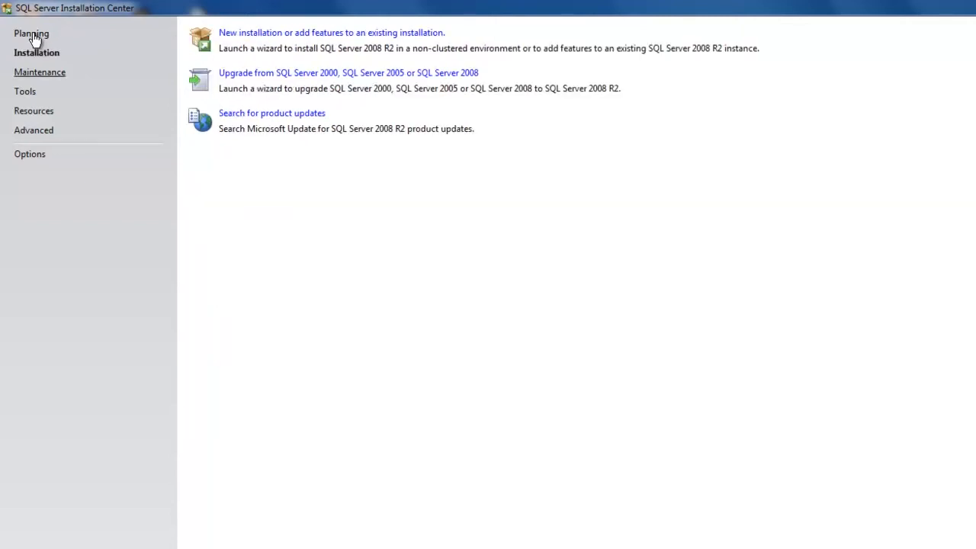
key(Return)
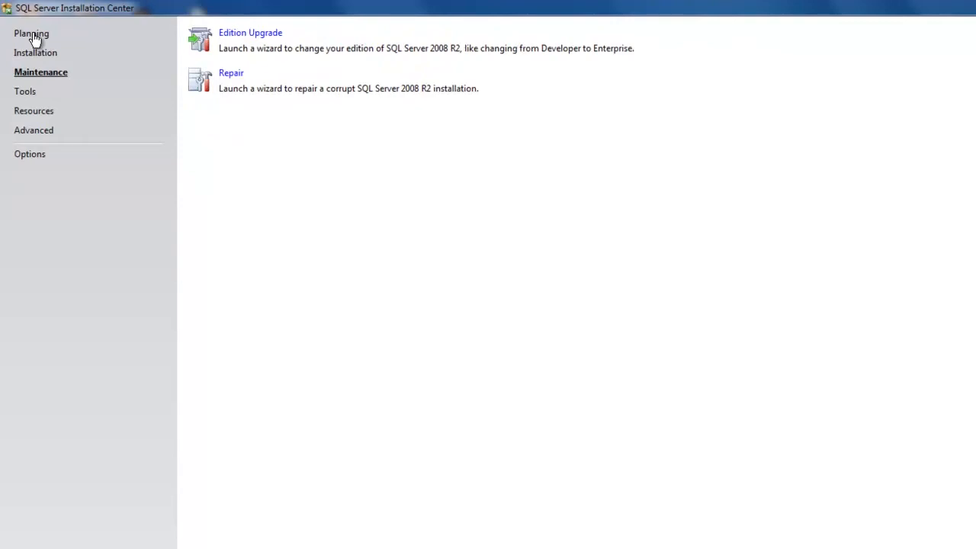
key(Tab)
key(Return)
key(Tab)
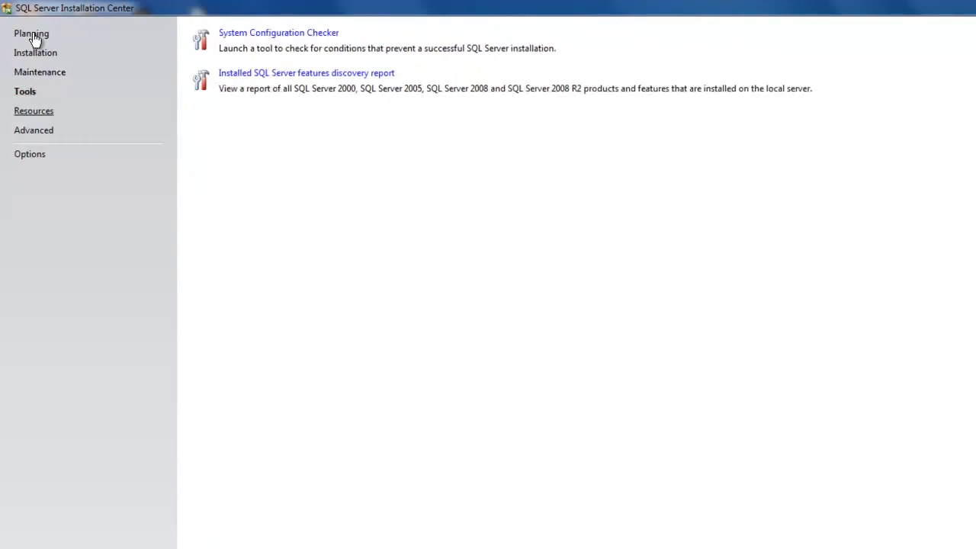
key(Return)
key(Tab)
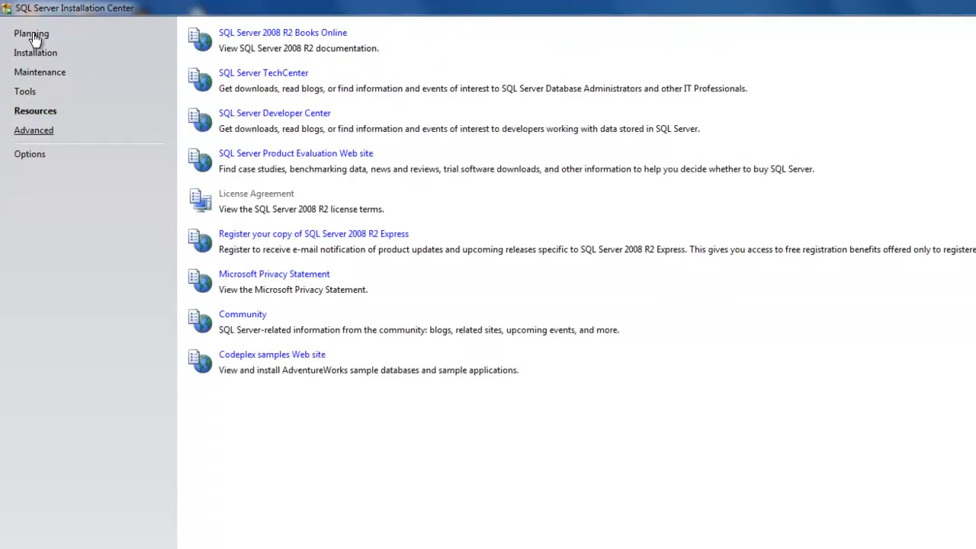
key(Return)
key(Tab)
key(Return)
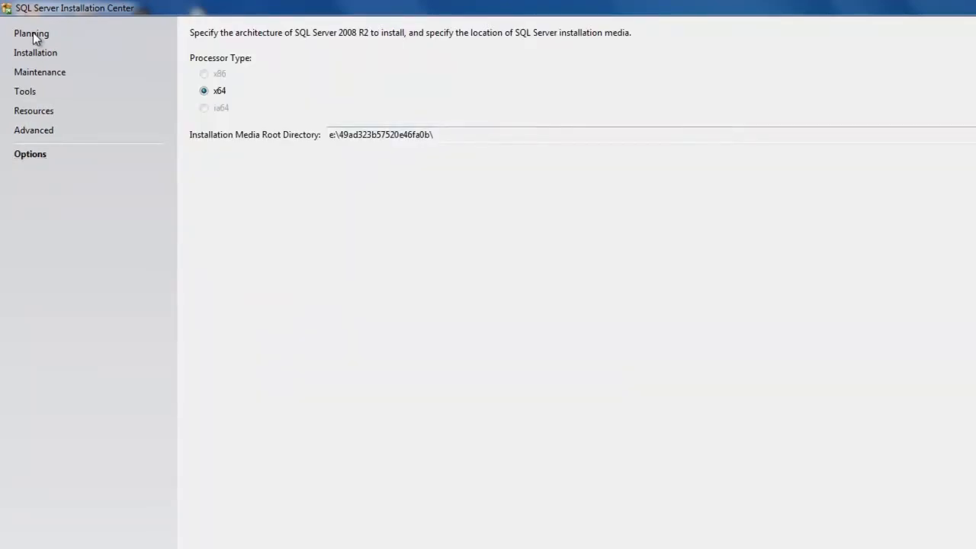
Start a new SQL Server 2008 R2 installation and accept its license terms.
click(35, 46)
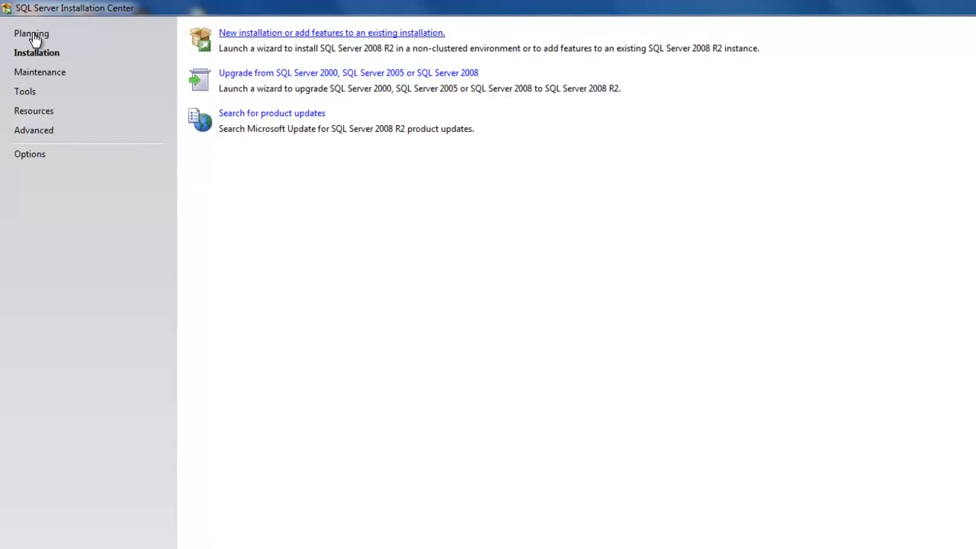
click(332, 33)
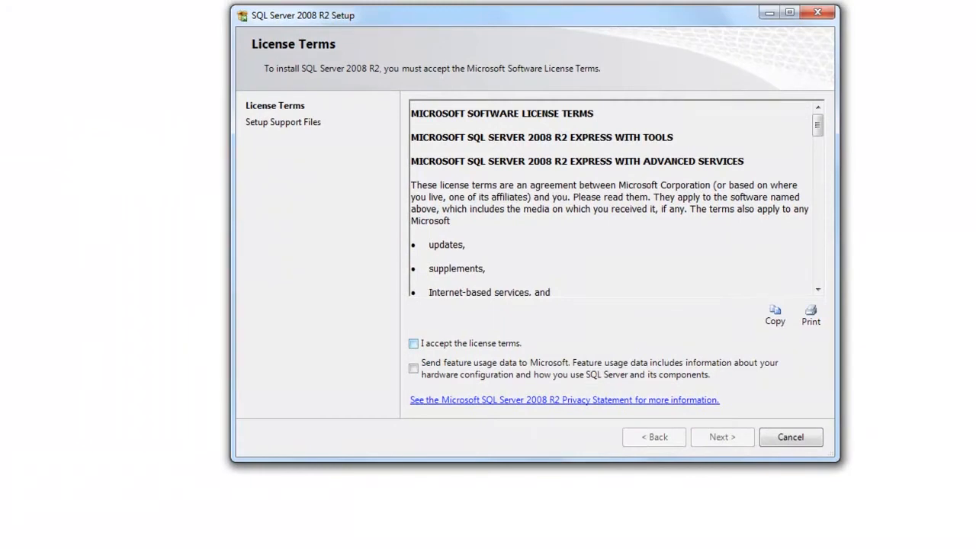
scroll(610, 198, down, 15)
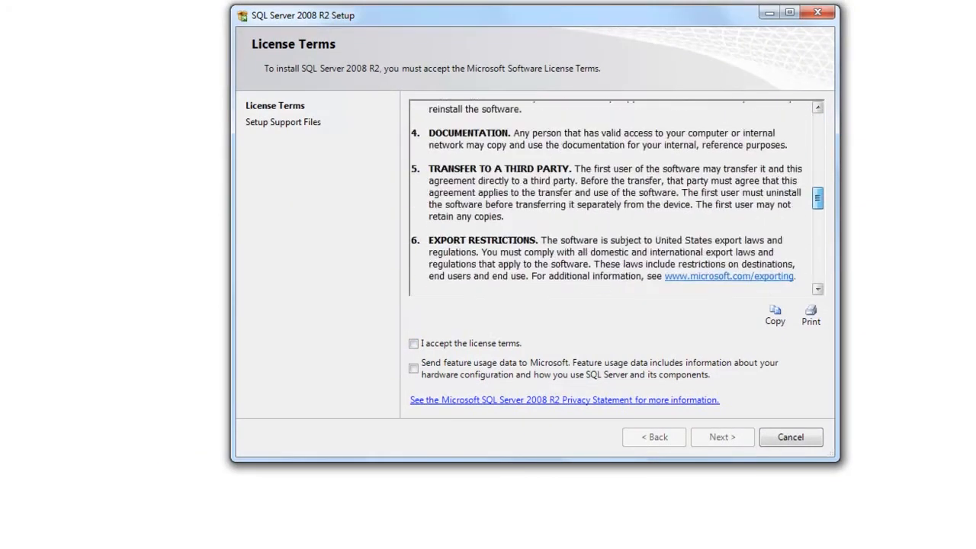
scroll(611, 198, down, 12)
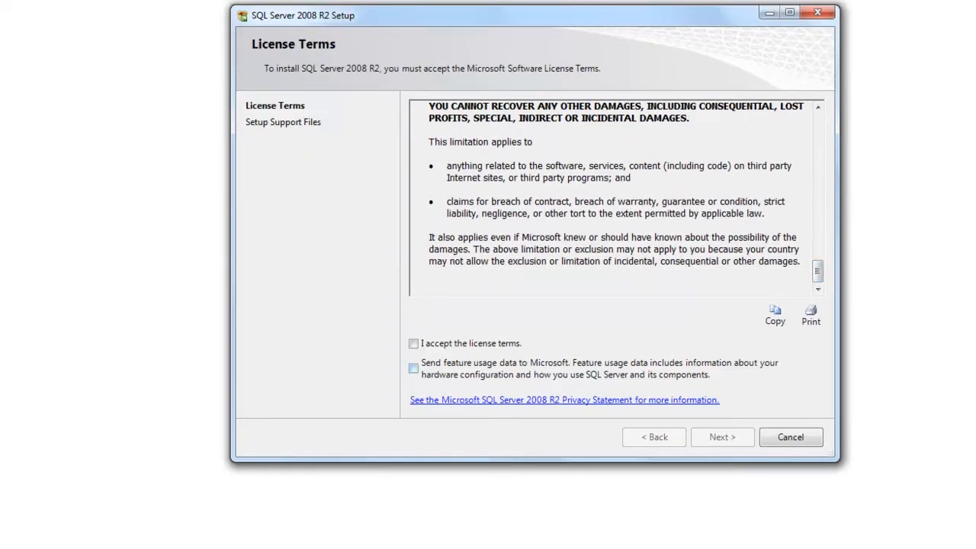
click(414, 344)
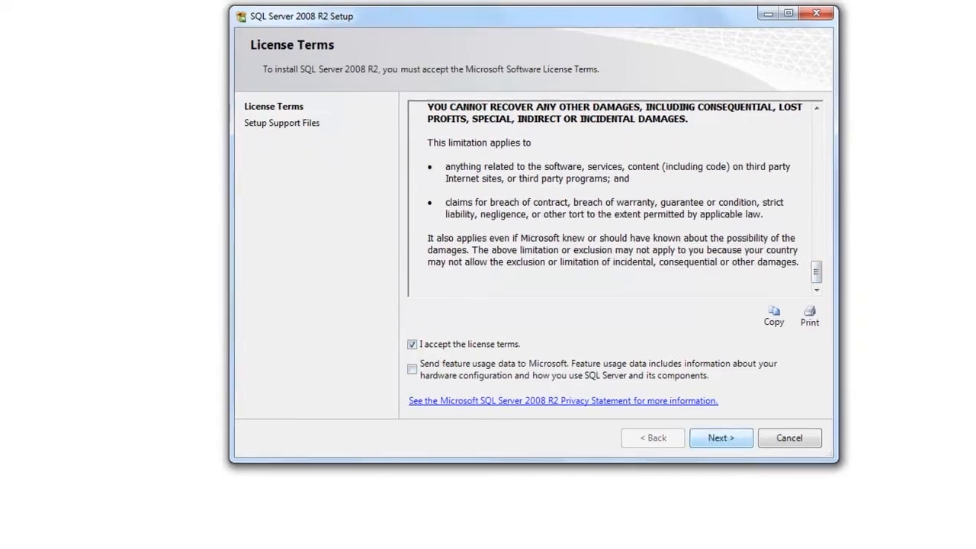
click(658, 479)
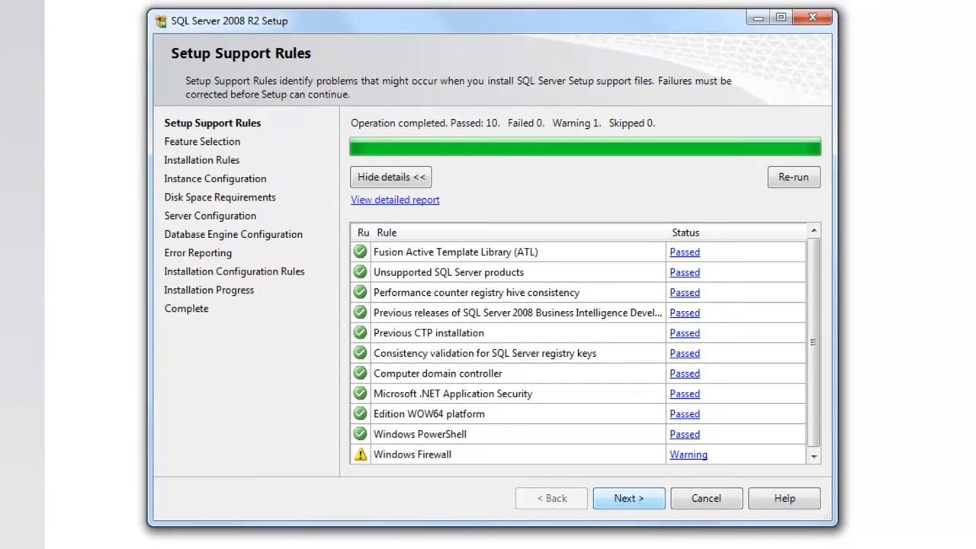
Continue past the support rules with all preselected features, and configure the default instance with ID MSSQLSERVER.
key(Return)
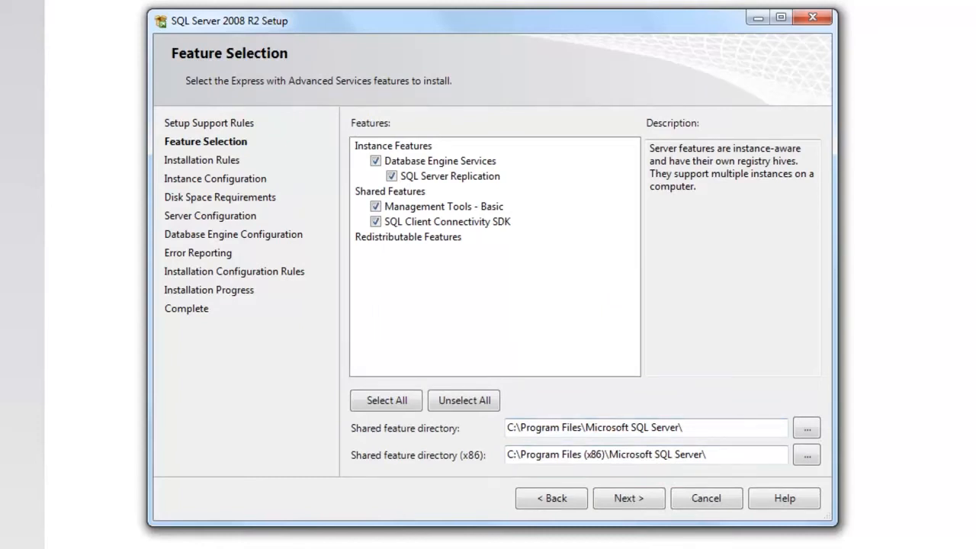
key(Return)
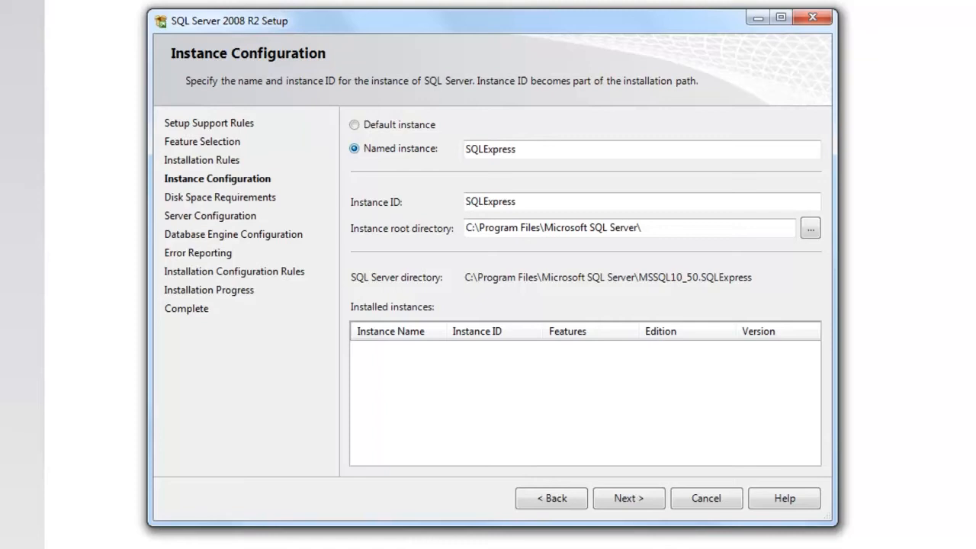
click(355, 124)
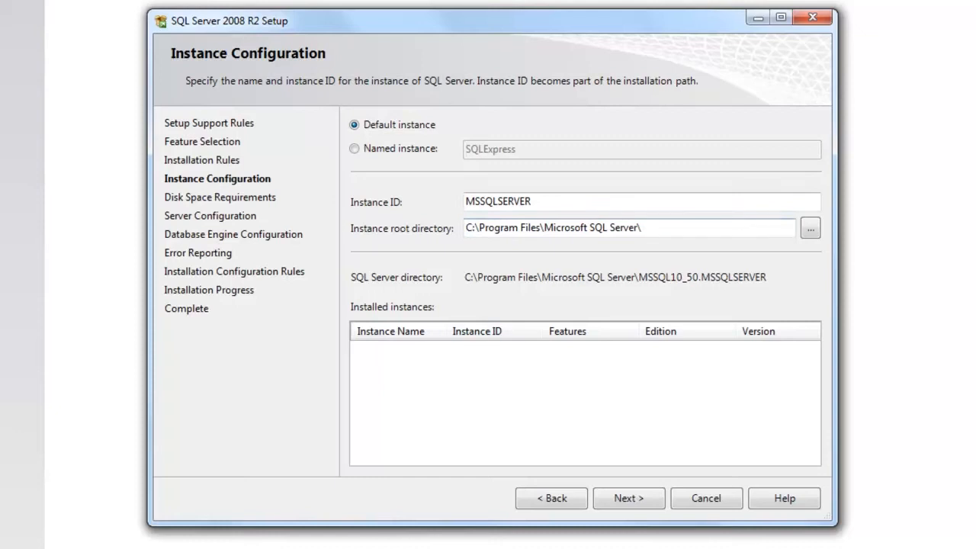
click(630, 499)
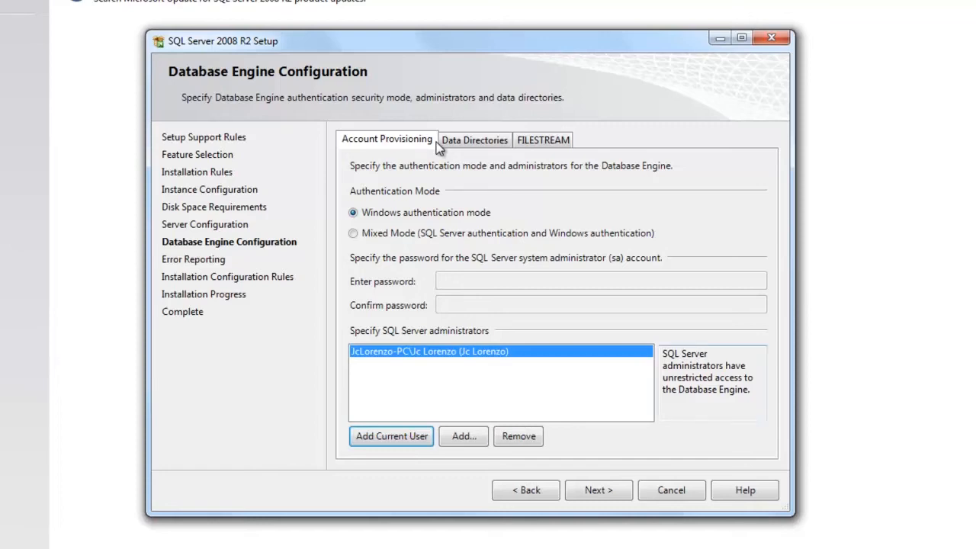
Review the data directories and FILESTREAM settings, and accept the Database Engine configuration with Windows authentication and error reporting enabled.
click(441, 145)
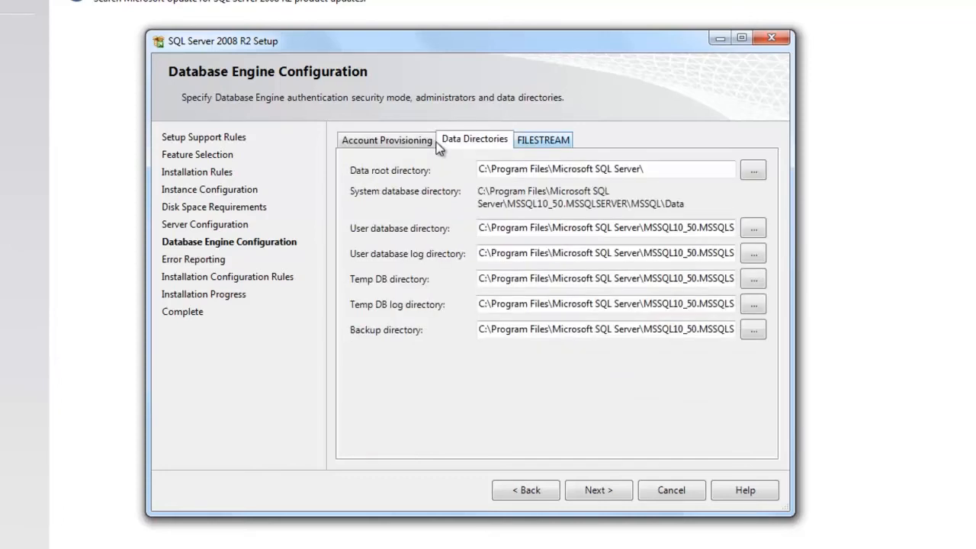
click(543, 140)
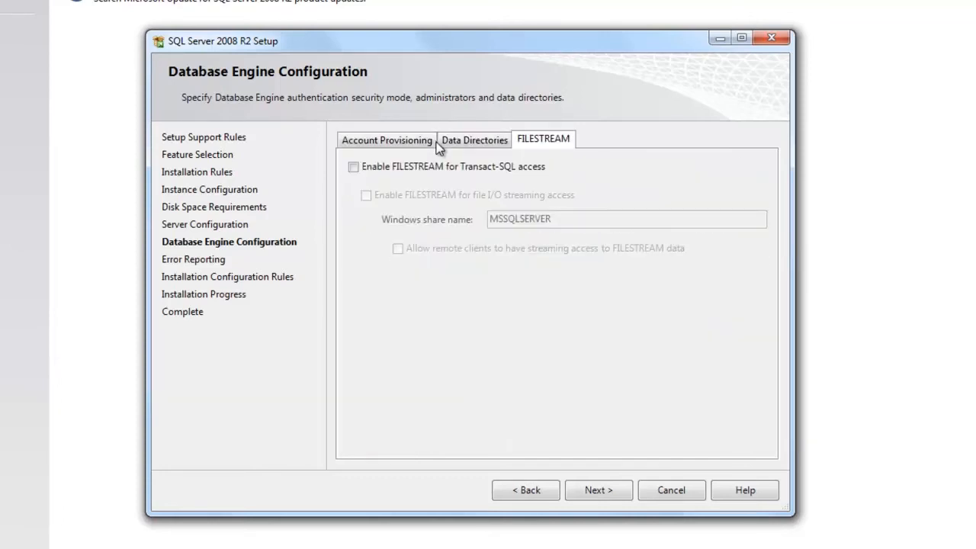
click(435, 142)
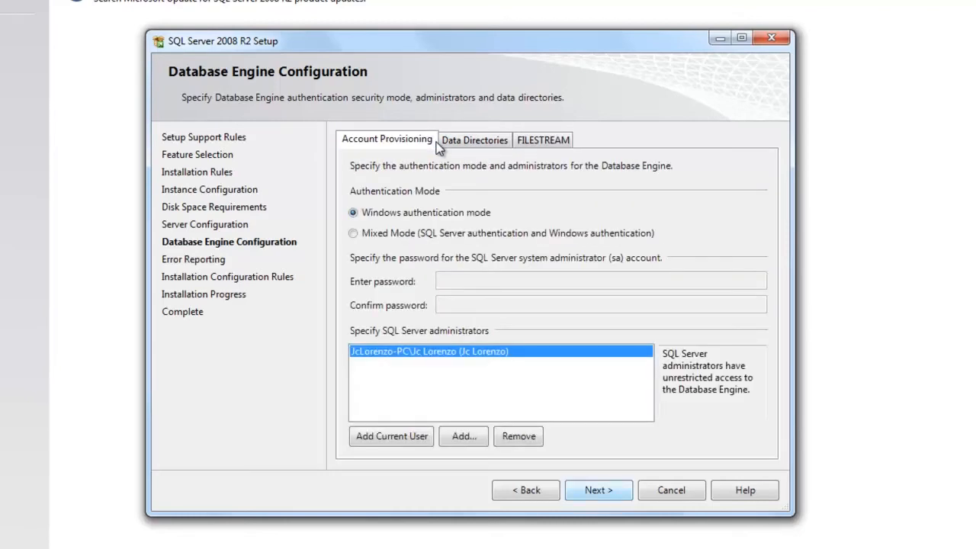
key(Return)
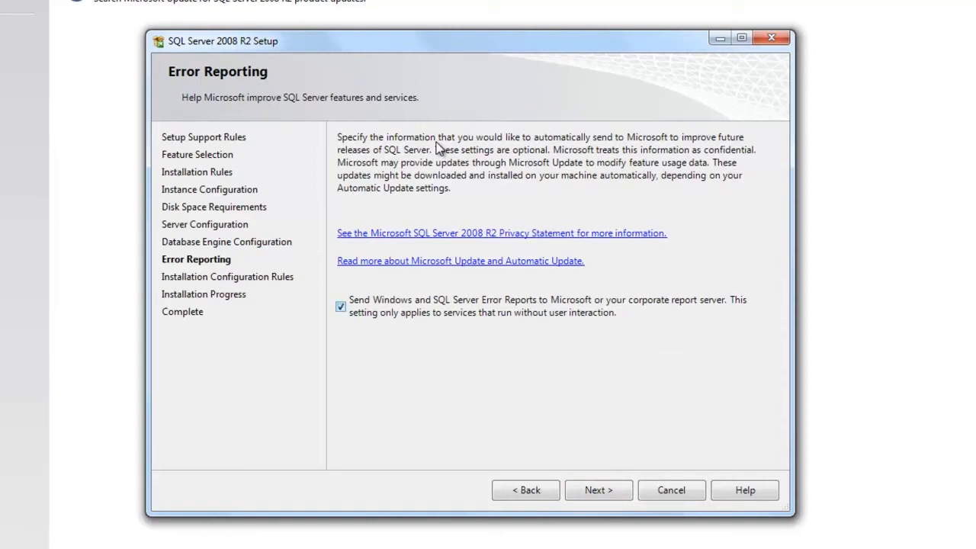
key(Return)
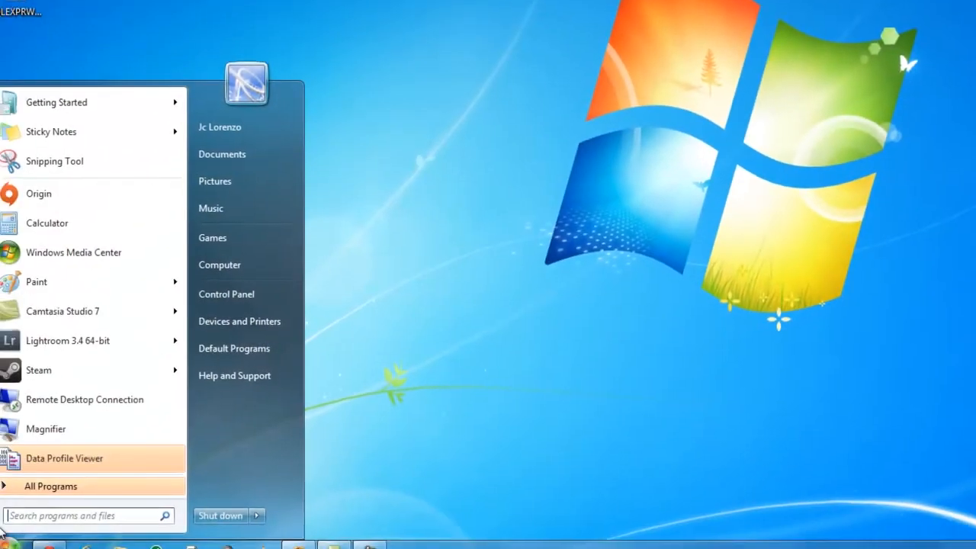
Open SQL Server Management Studio and connect to the (local) Database Engine with Windows Authentication.
click(27, 474)
scroll(54, 371, down, 6)
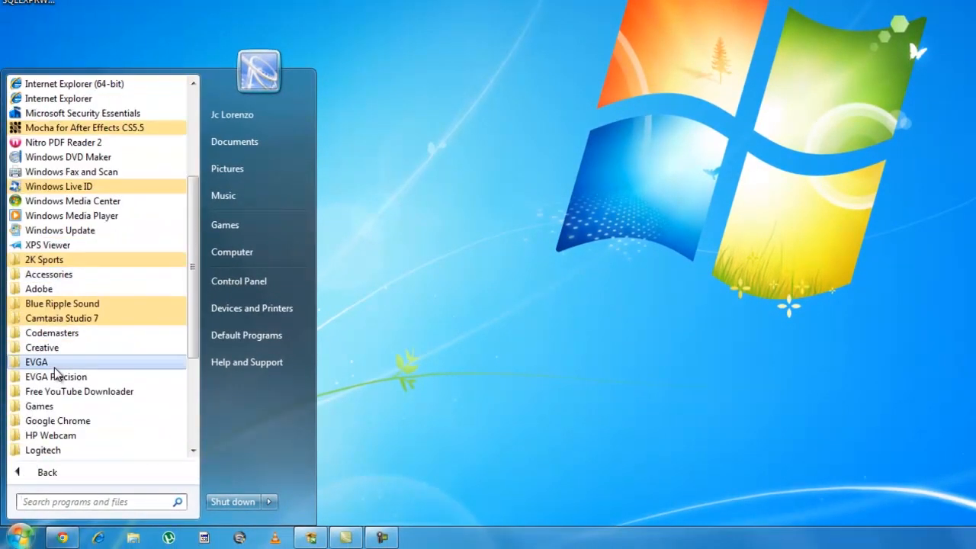
scroll(56, 369, down, 3)
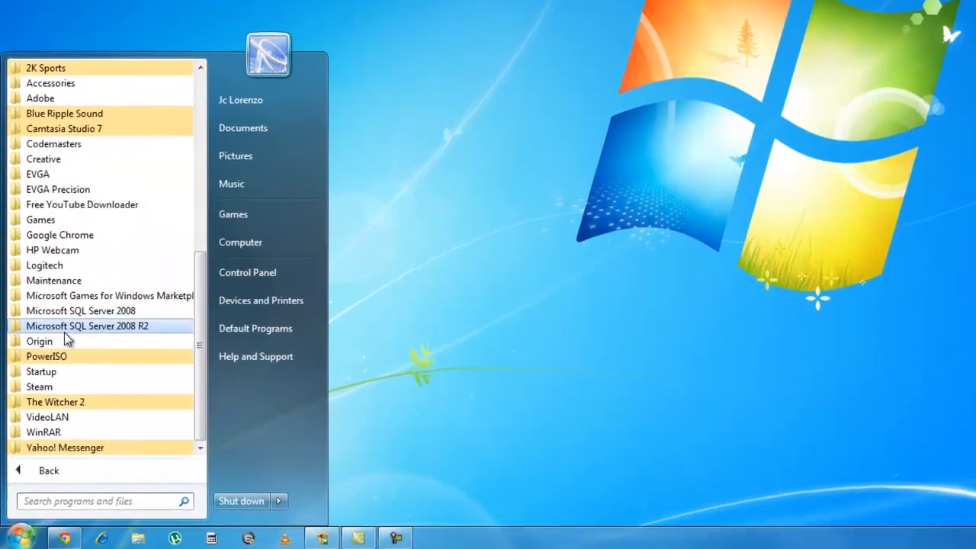
click(64, 330)
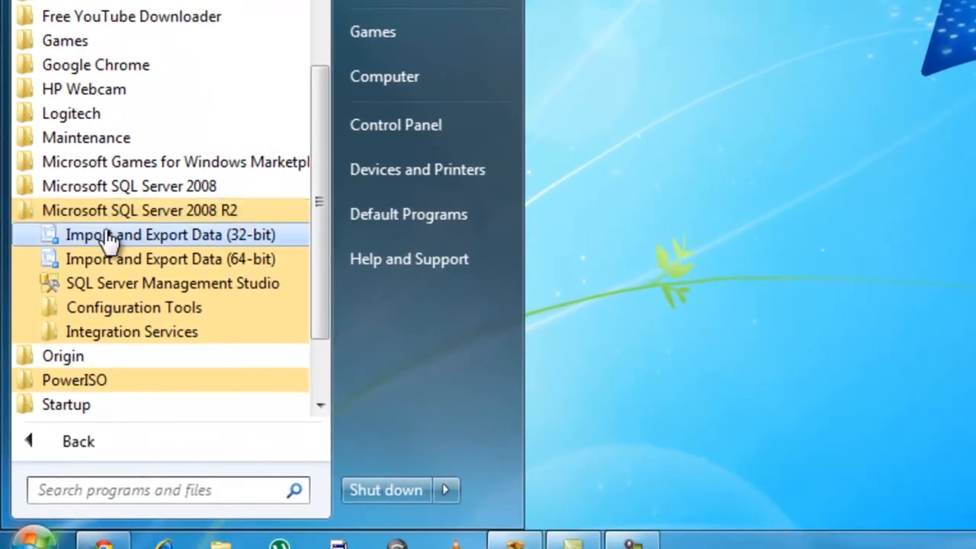
click(99, 288)
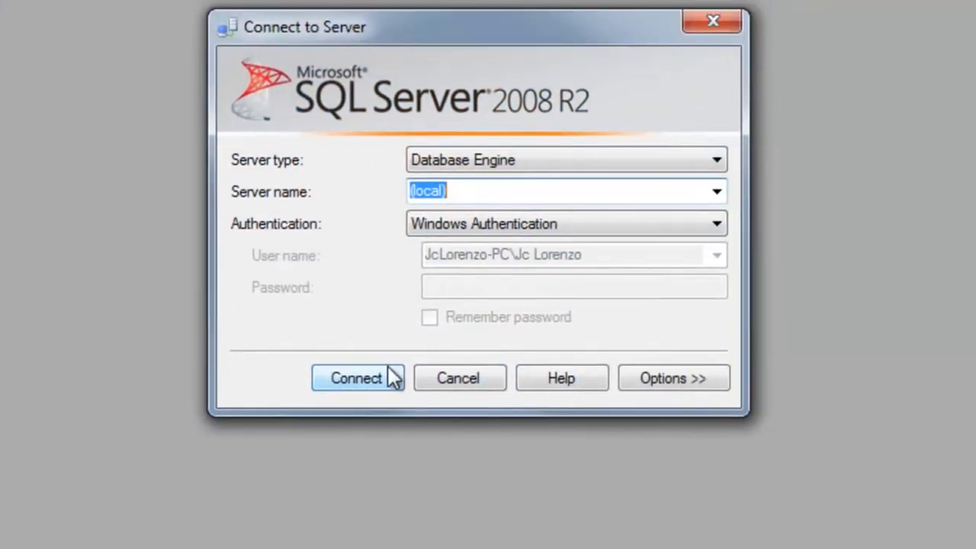
click(385, 379)
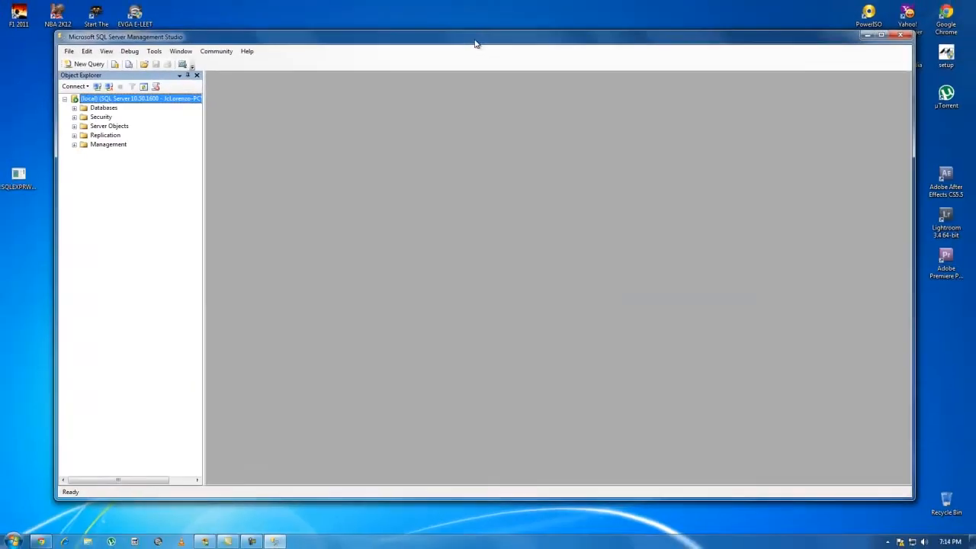
double_click(478, 41)
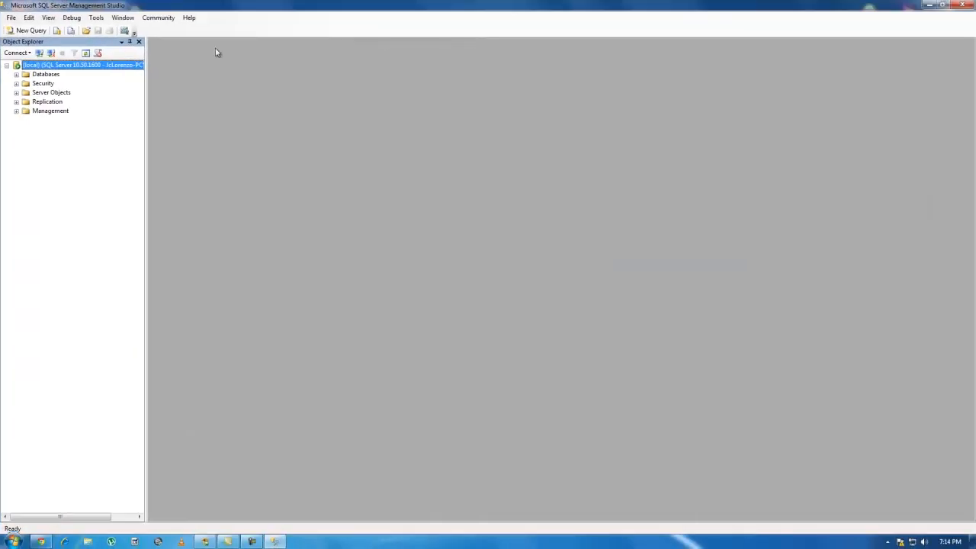
Expand the Databases and Security folders in Object Explorer and select Logins.
click(38, 75)
click(16, 74)
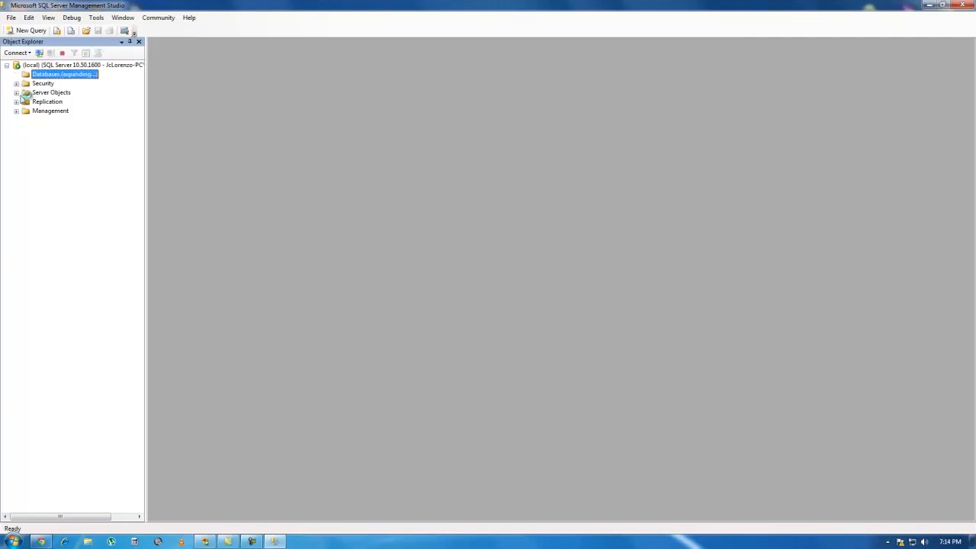
key(Down)
key(Right)
key(Down)
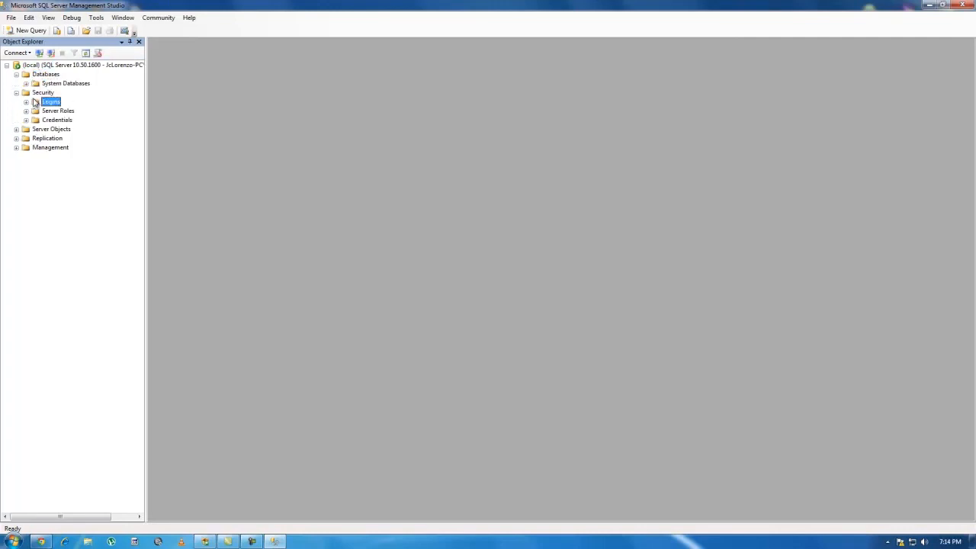